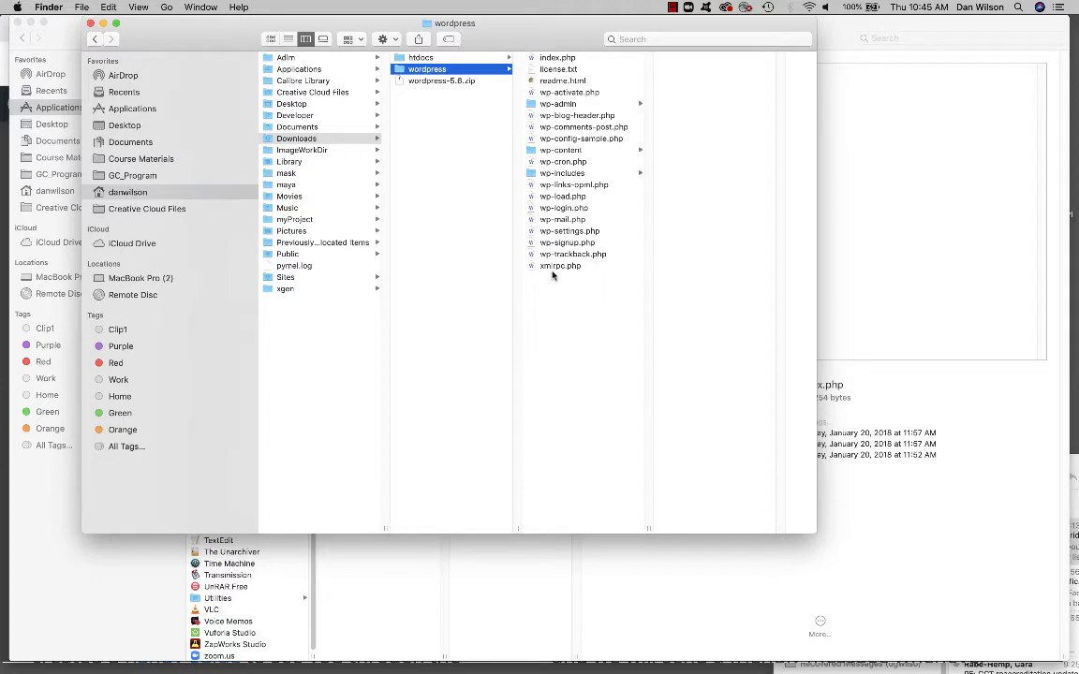
# - Examine the WordPress download's index.php, wp-content folder, its themes folder with twentynineteen, and its plugins folder
pyautogui.click(549, 59)
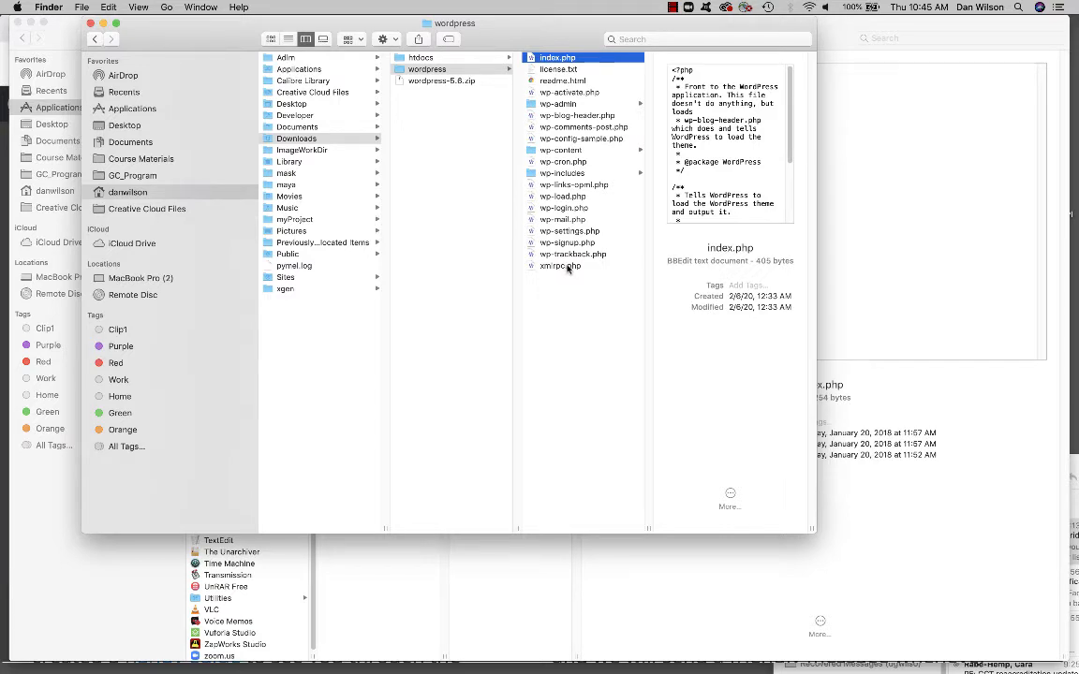
pyautogui.click(557, 151)
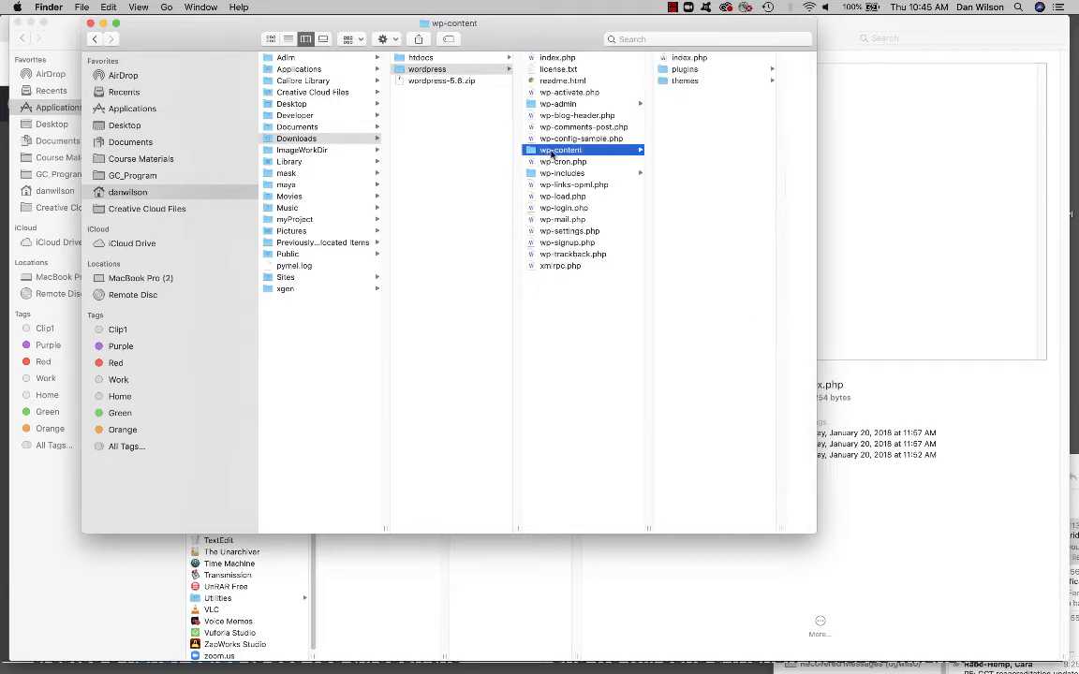
pyautogui.click(682, 82)
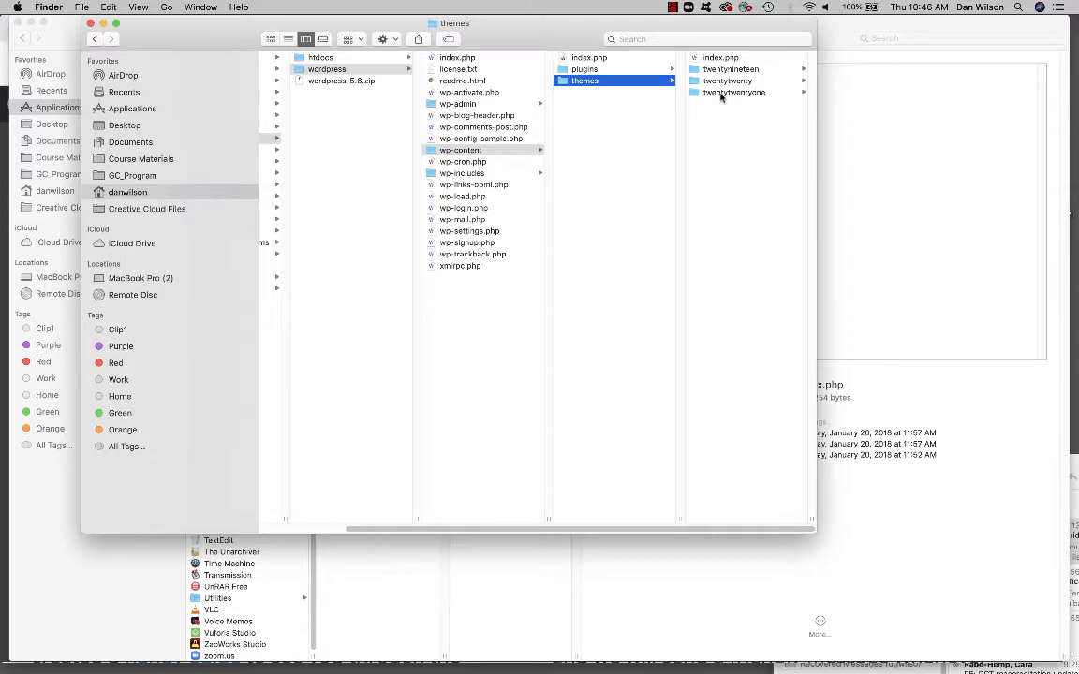
pyautogui.click(711, 70)
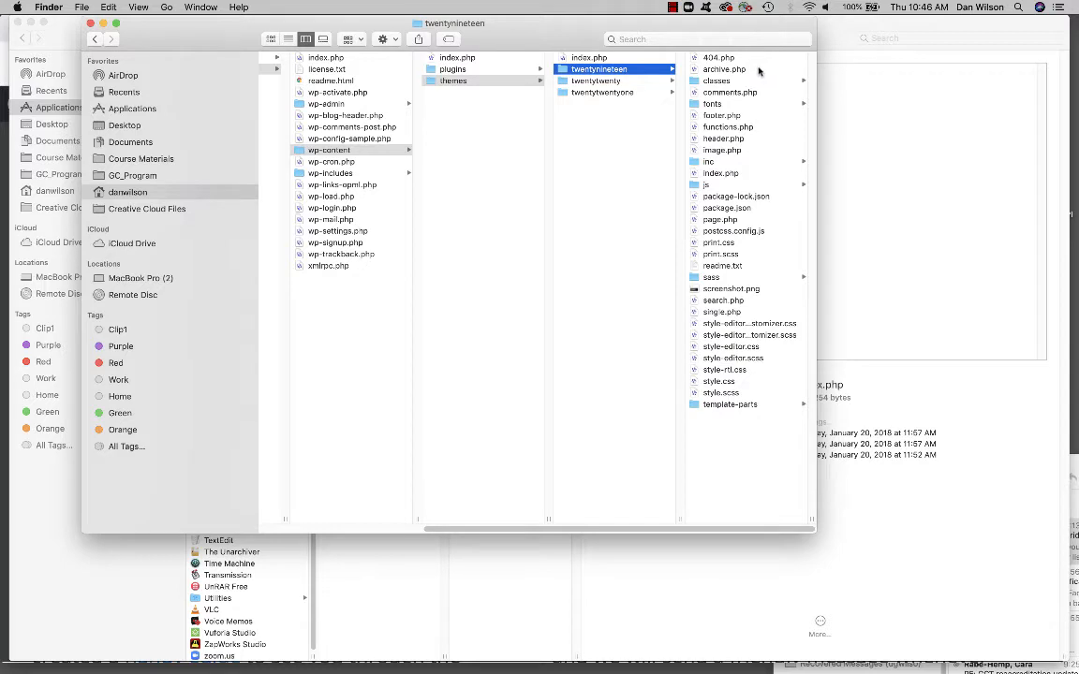
pyautogui.click(452, 70)
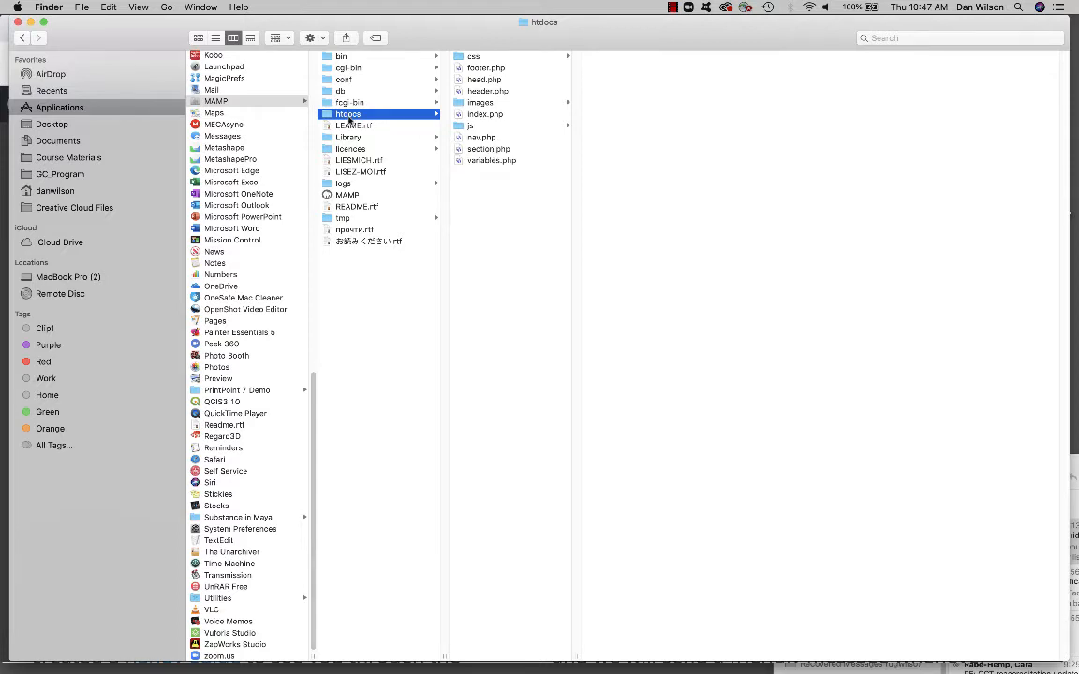
# - Create a folder named htdocs2 inside the MAMP application folder and paste the WordPress files into it
pyautogui.click(201, 101)
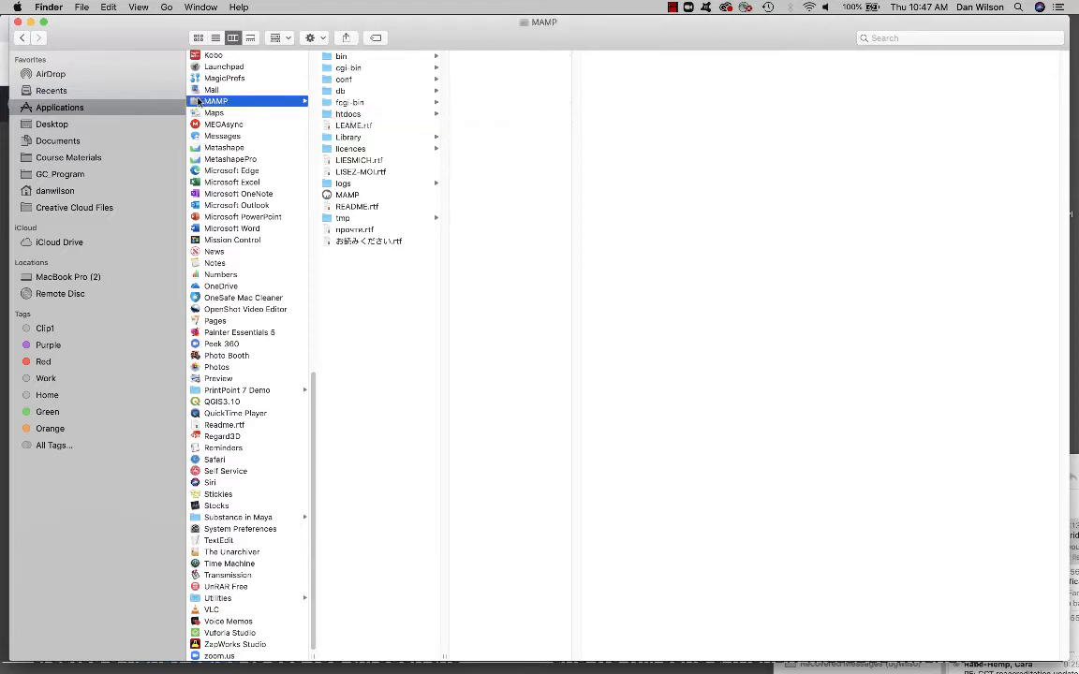
pyautogui.click(81, 6)
pyautogui.click(105, 35)
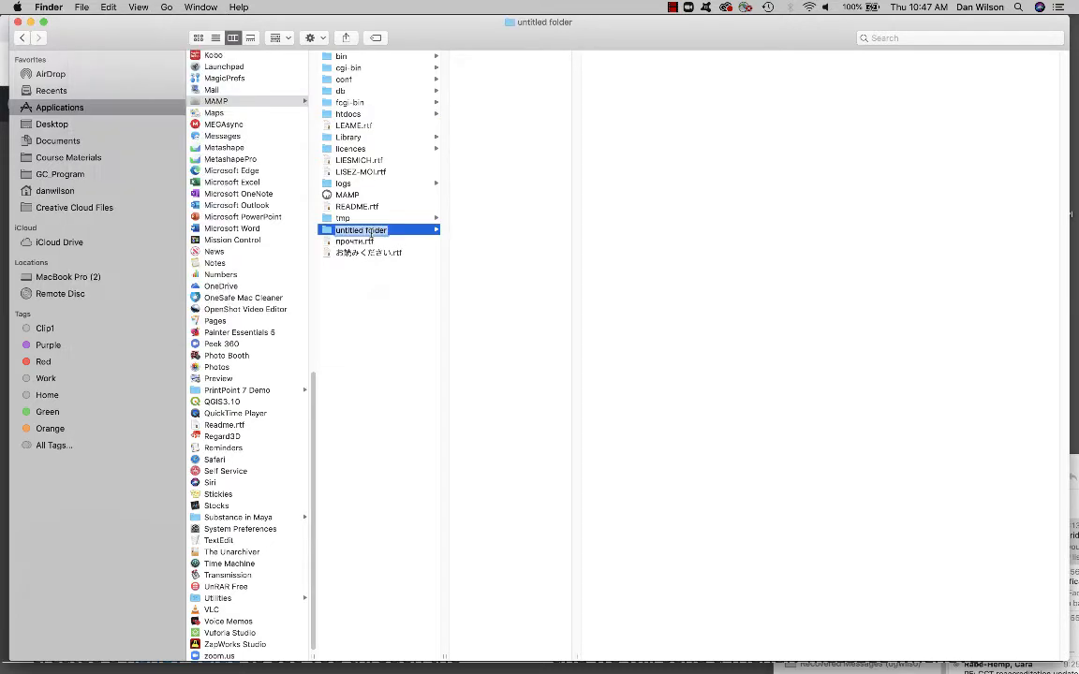
pyautogui.write('Ntdocs2')
pyautogui.rightClick(513, 106)
pyautogui.click(535, 145)
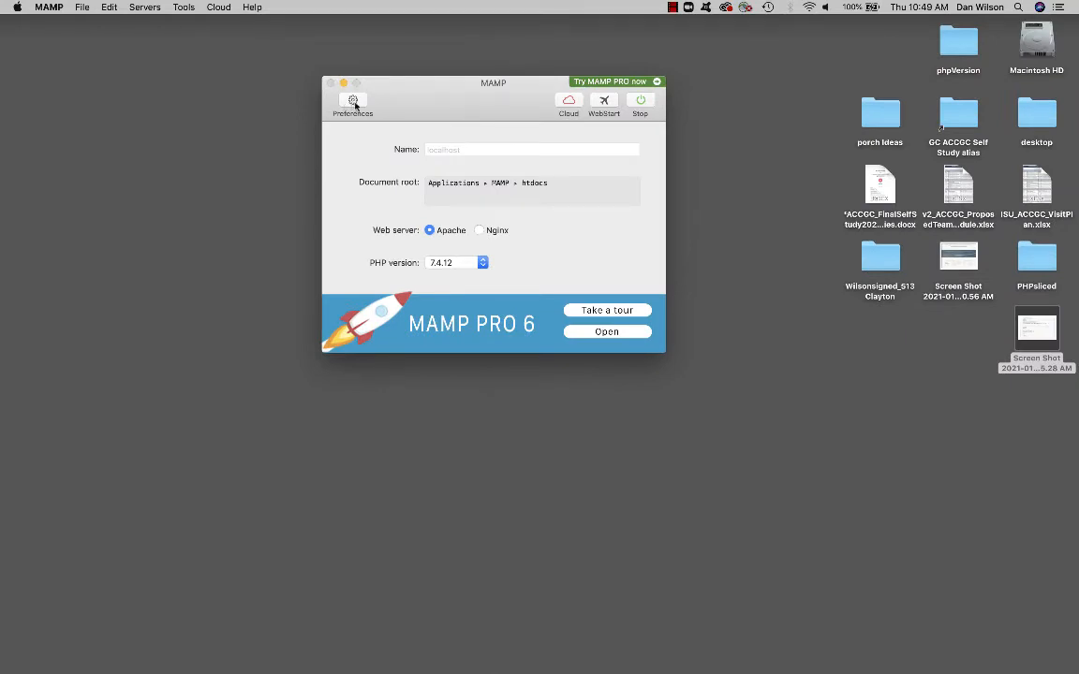
# - Switch to MAMP and set the server's document root to Applications > MAMP > htdocs2
pyautogui.click(352, 101)
pyautogui.click(518, 142)
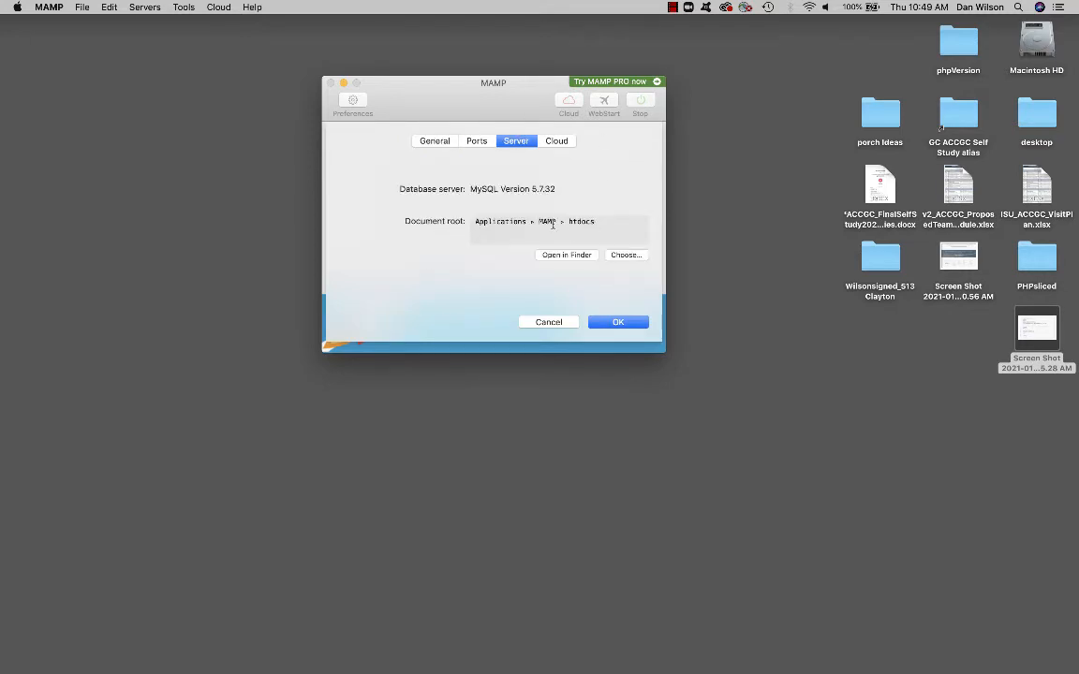
pyautogui.click(624, 256)
pyautogui.click(556, 212)
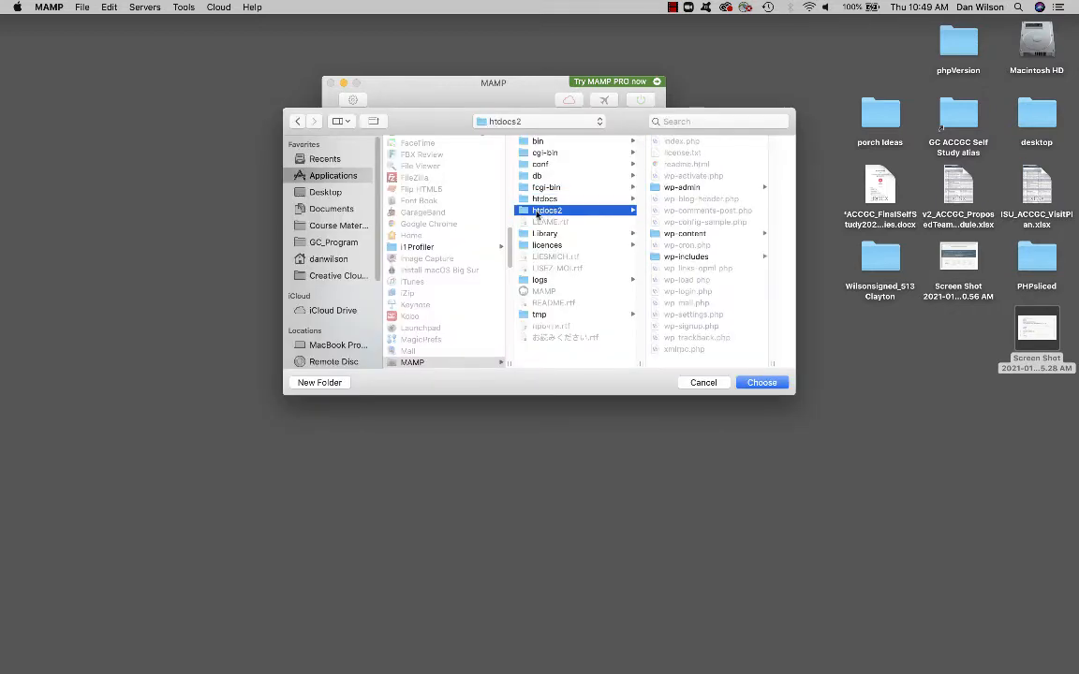
pyautogui.click(764, 382)
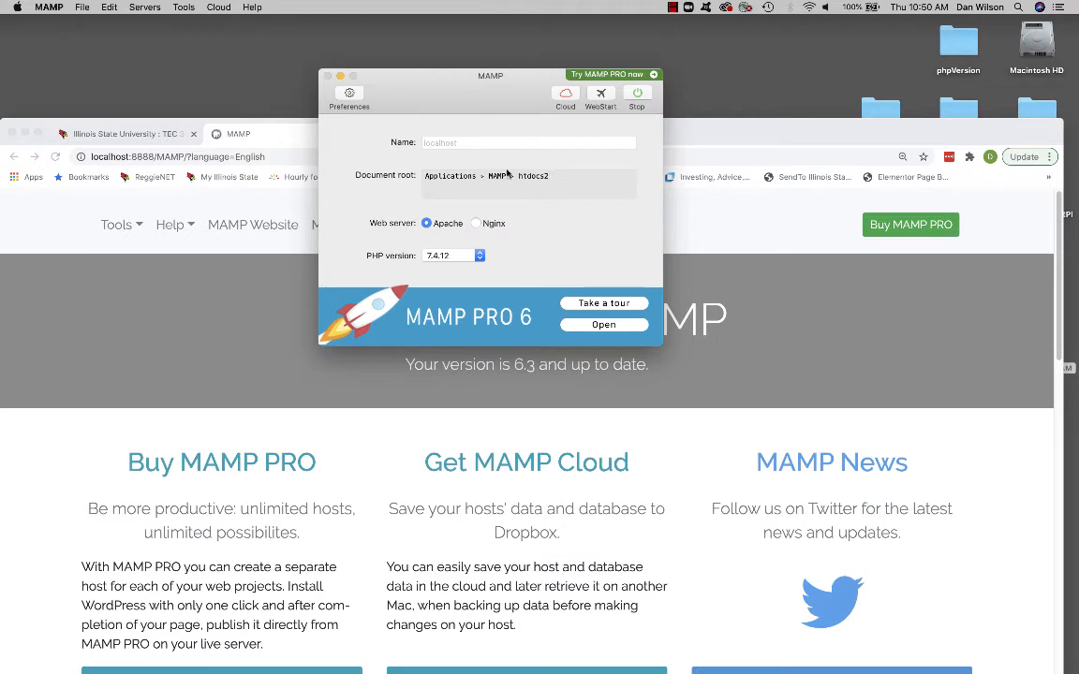
# - Open phpMyAdmin from MAMP's welcome page in the browser and show its database management page
pyautogui.moveTo(774, 142); pyautogui.dragTo(773, 39)
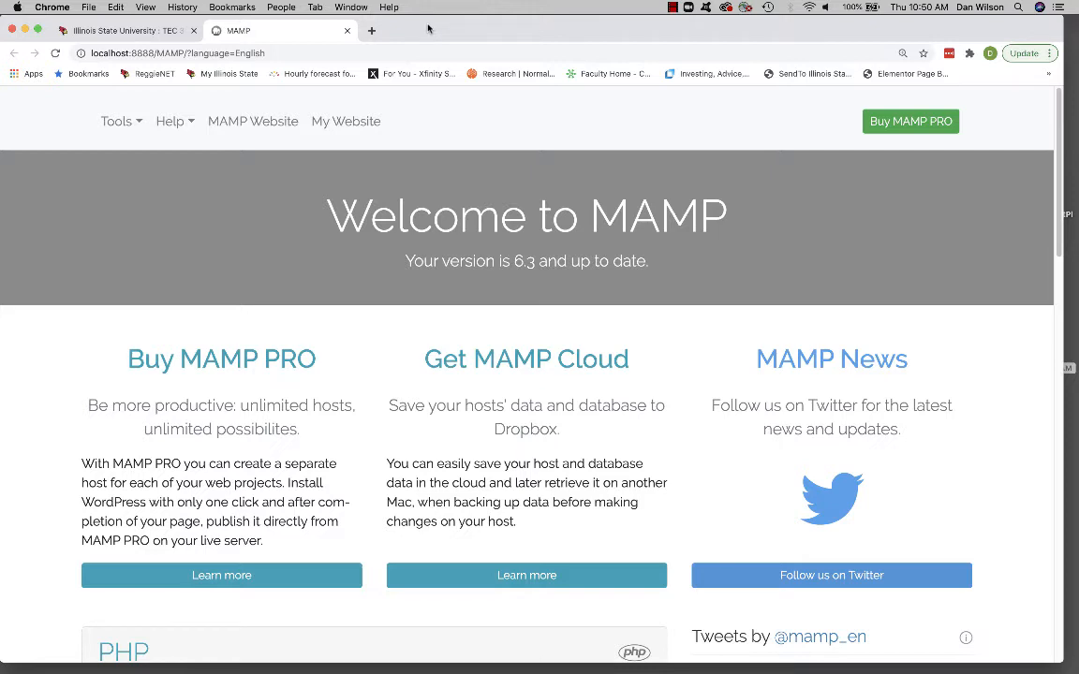
pyautogui.click(138, 122)
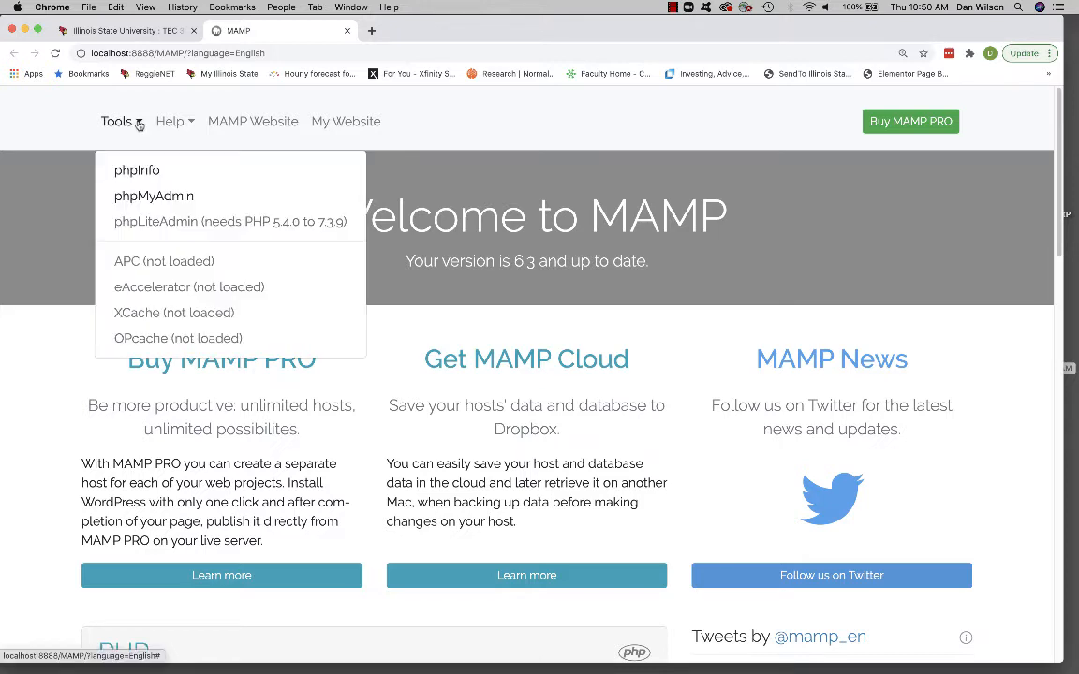
pyautogui.click(152, 198)
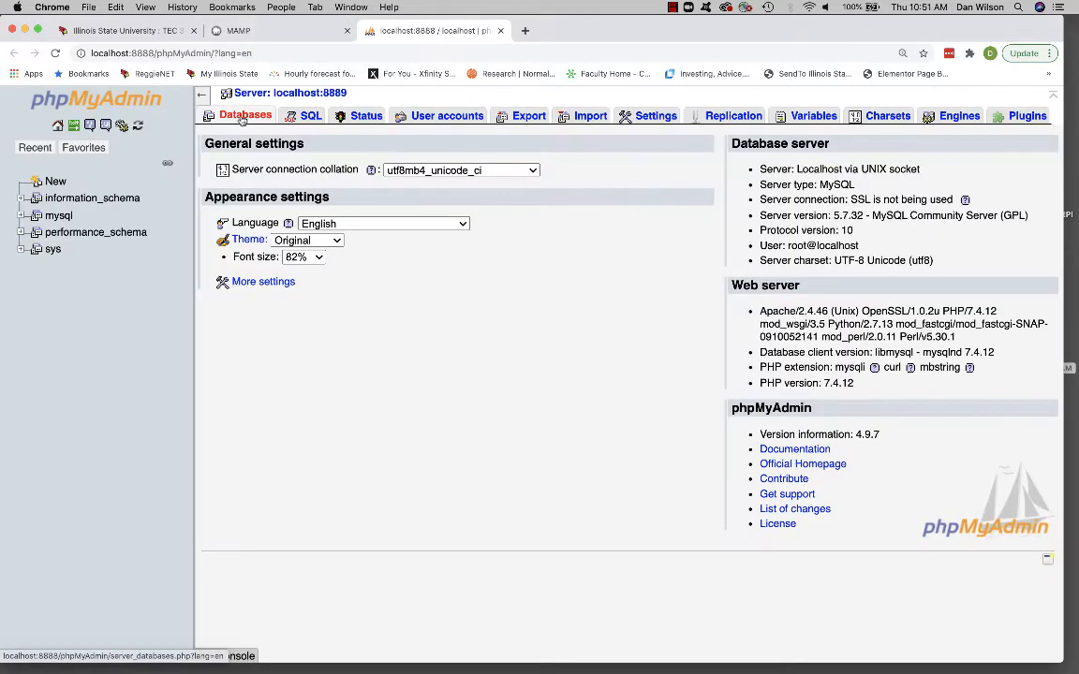
pyautogui.click(242, 119)
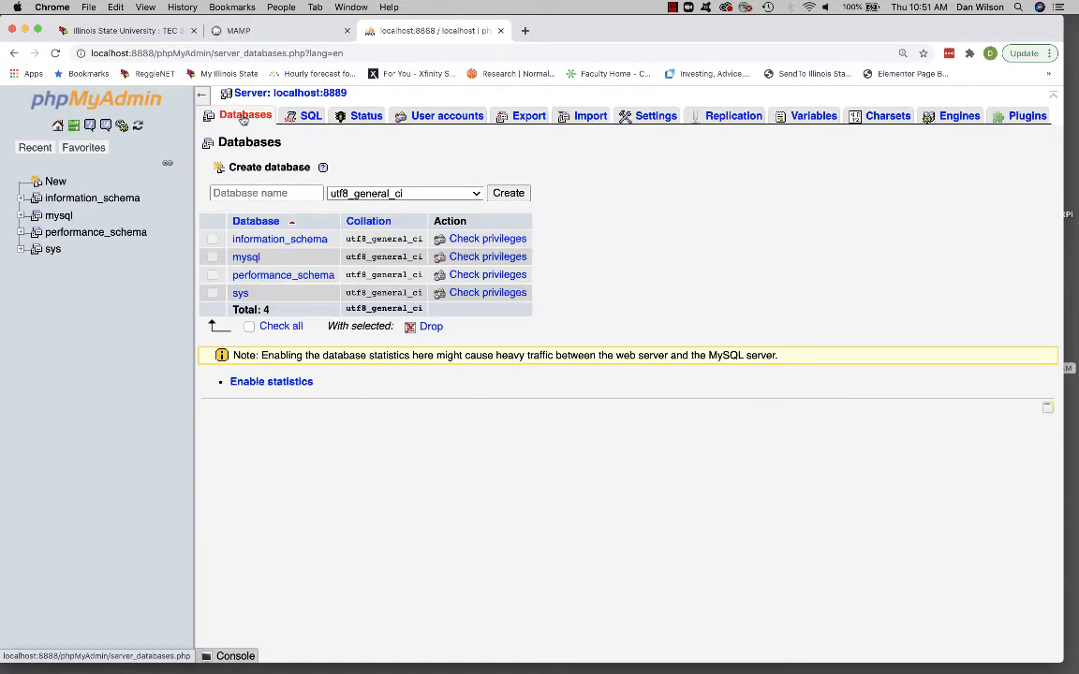
# - Create a database named wordpress1 in phpMyAdmin
pyautogui.click(226, 194)
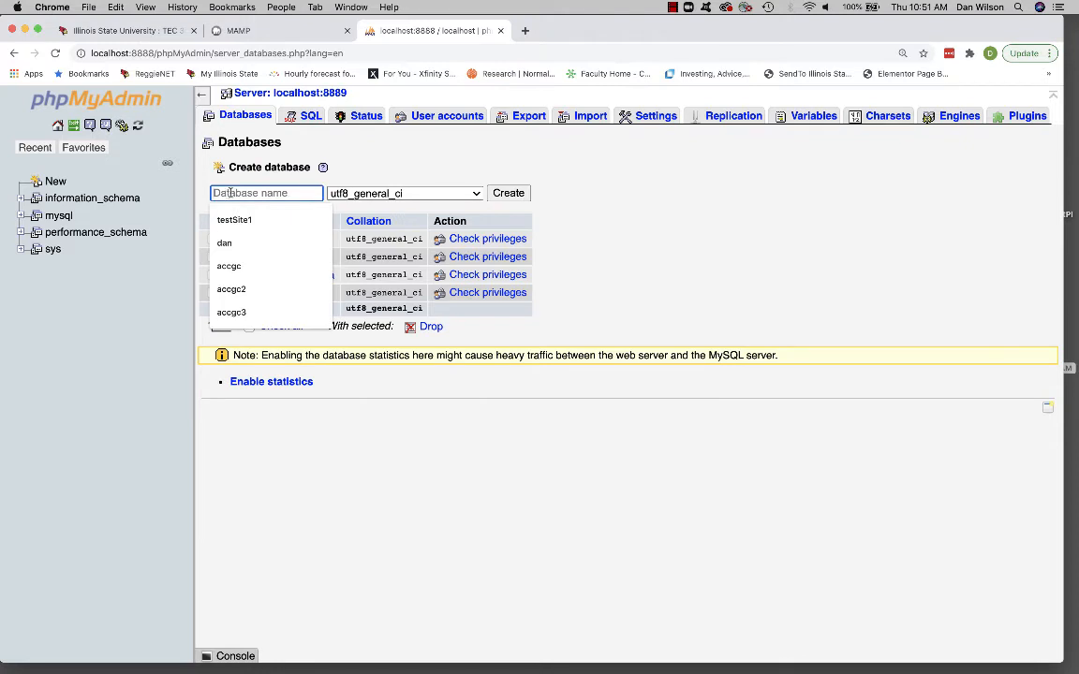
pyautogui.write('word')
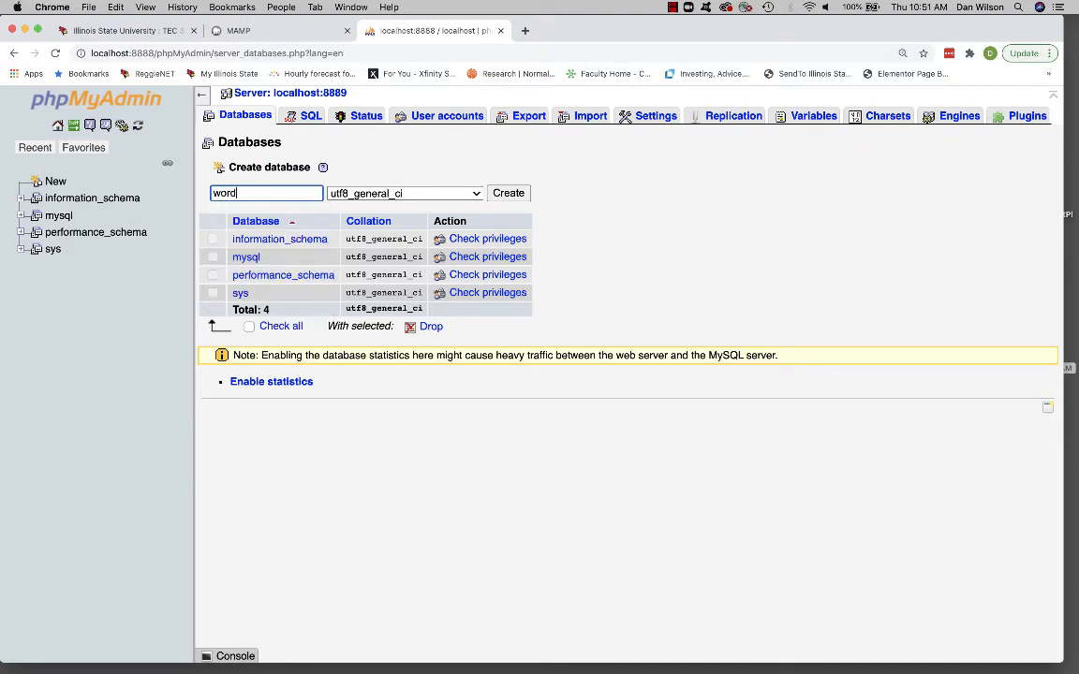
pyautogui.write('press1')
pyautogui.click(510, 193)
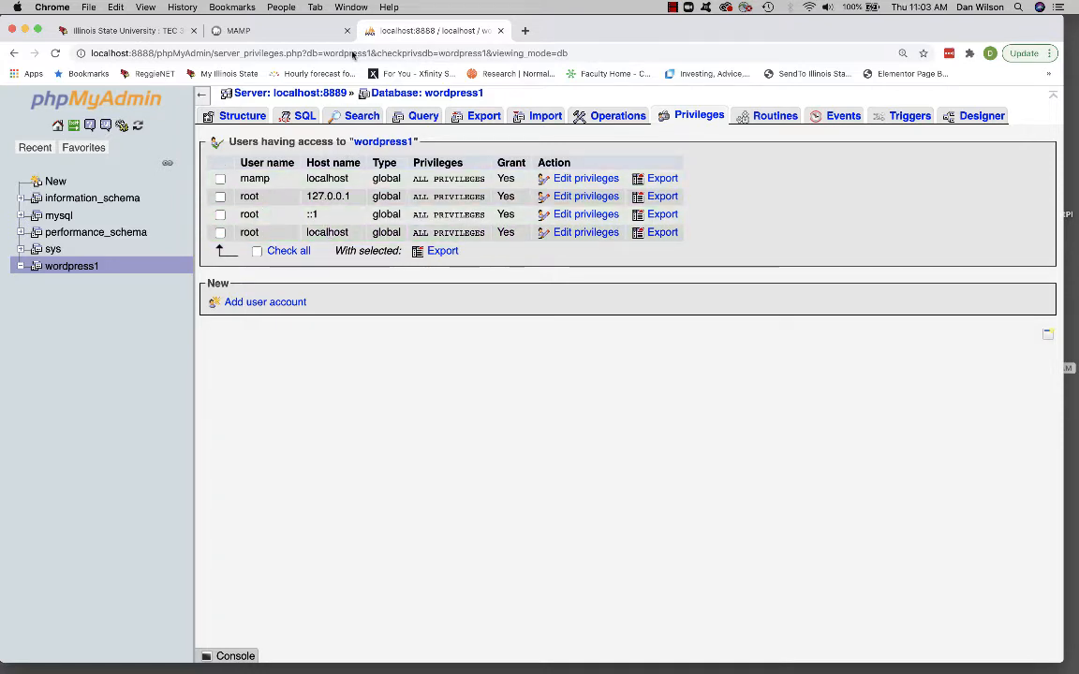
# - Open My Website from the MAMP page and proceed through WordPress setup in English (United States) to the database connection form
pyautogui.click(272, 33)
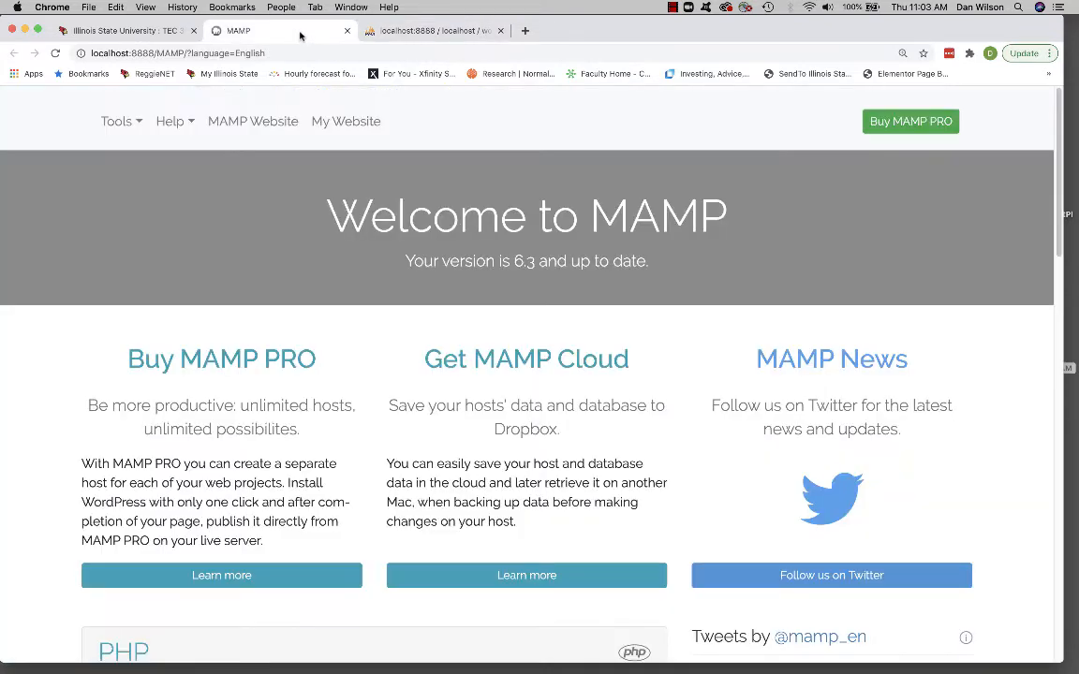
pyautogui.click(323, 122)
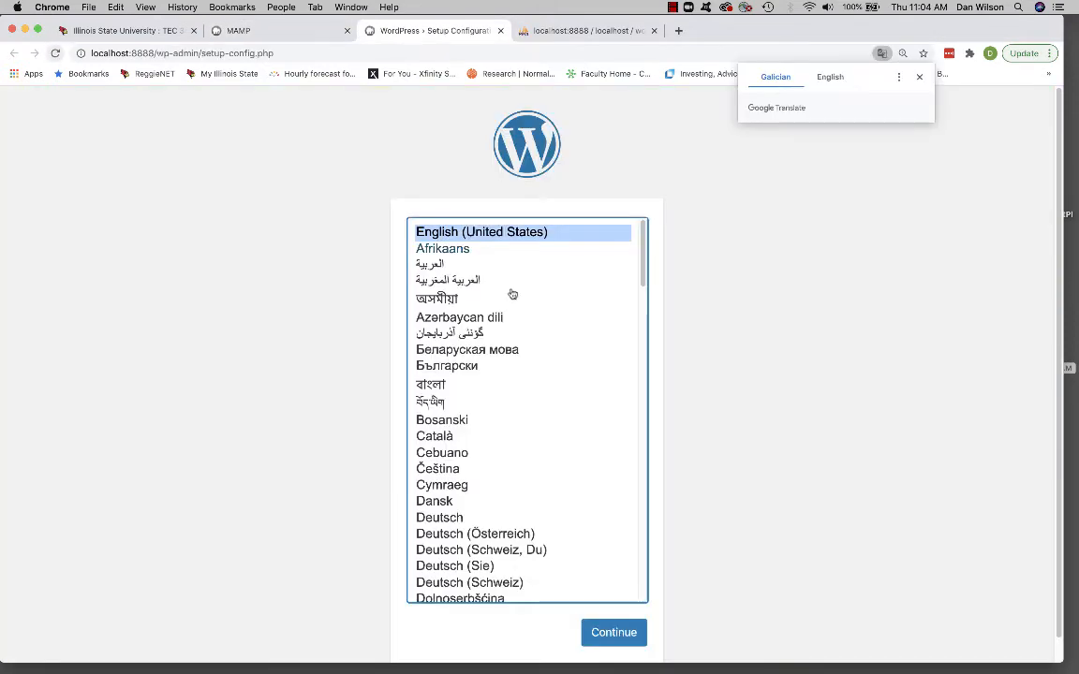
pyautogui.click(616, 633)
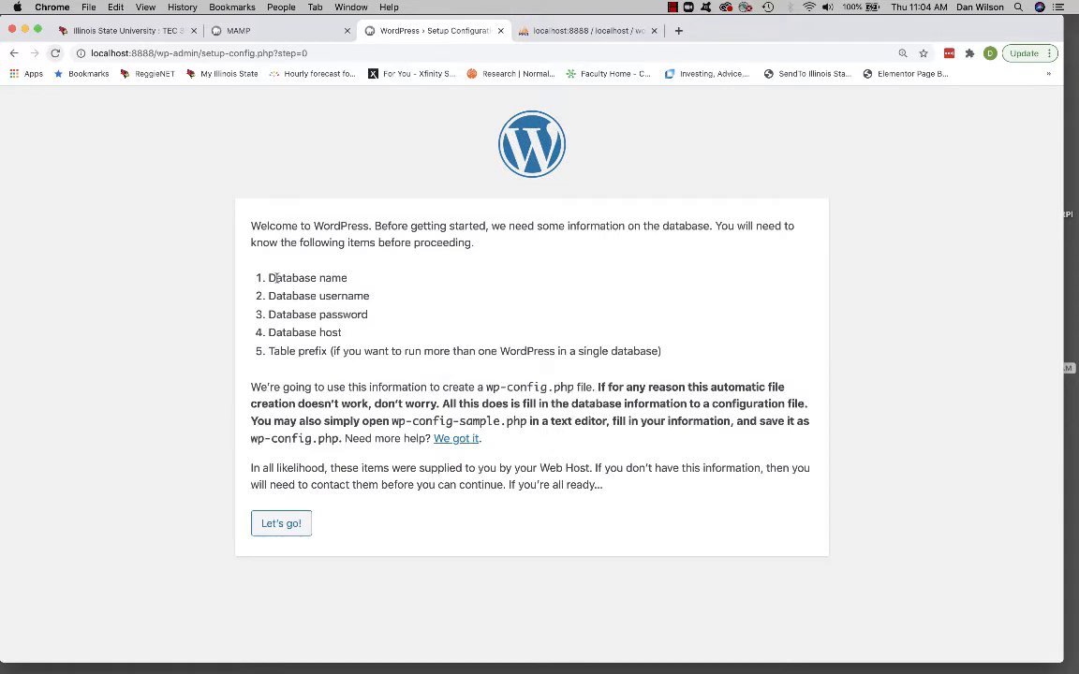
pyautogui.moveTo(269, 278); pyautogui.dragTo(344, 339)
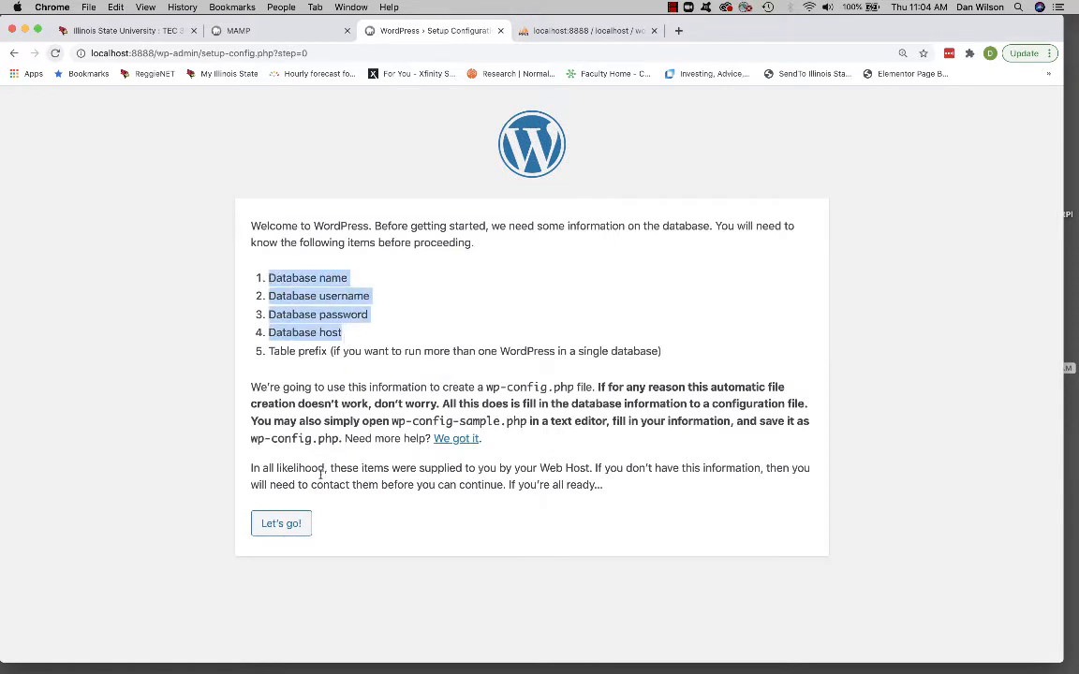
pyautogui.click(283, 524)
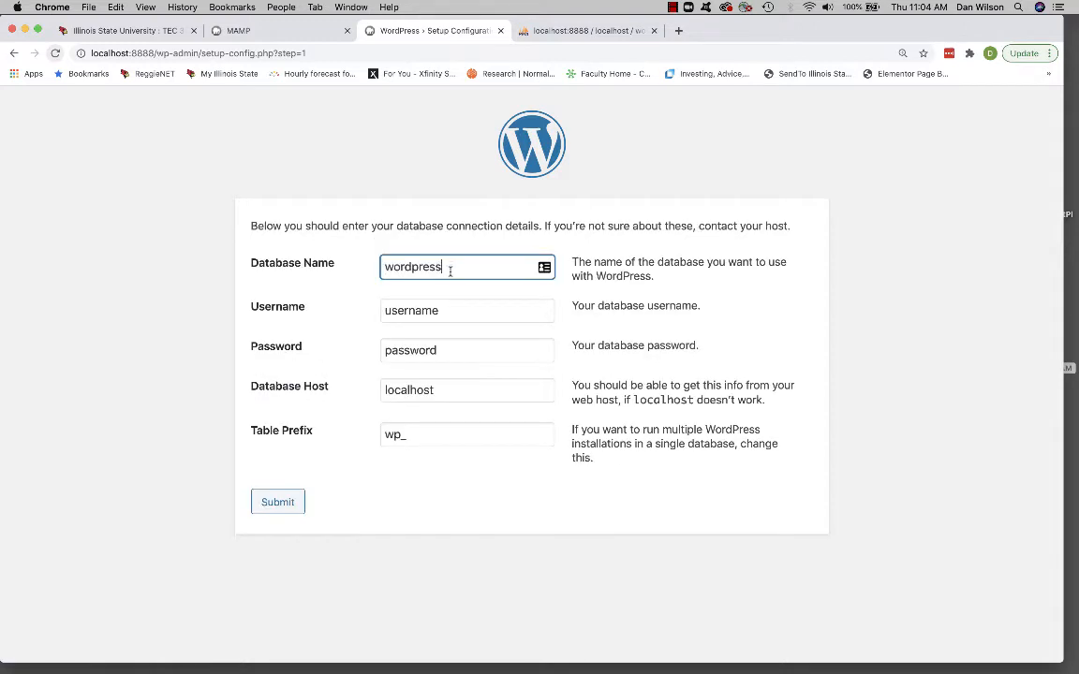
# - Submit the database connection details with database name wordpress1, username root and the database password
pyautogui.write('1')
pyautogui.press('Tab')
pyautogui.write('root')
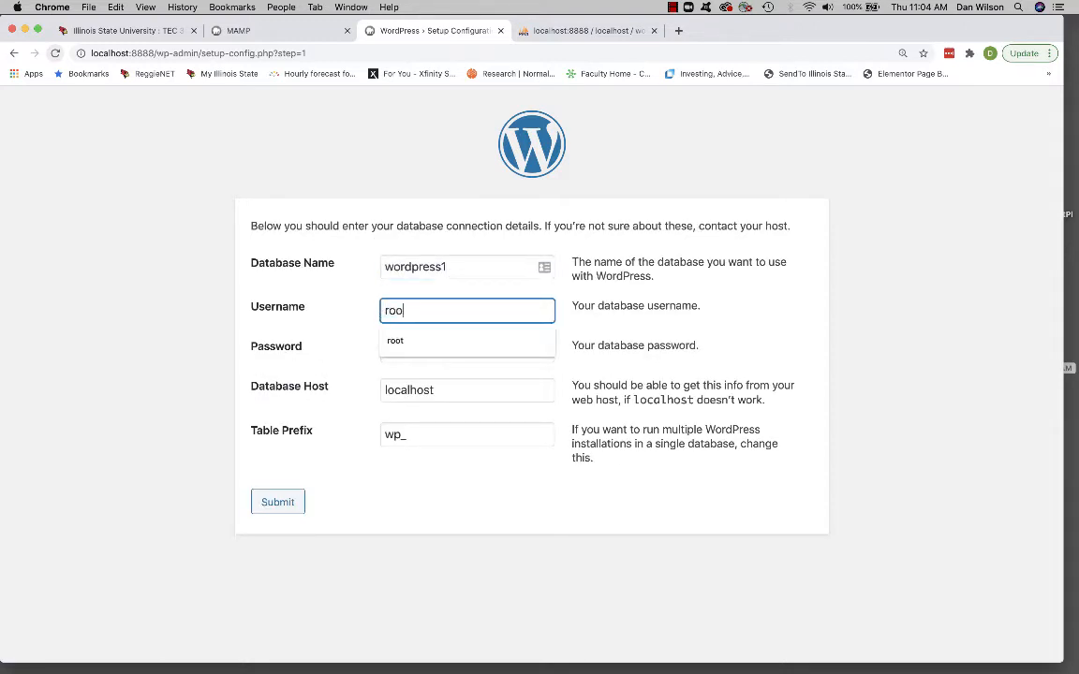
pyautogui.press('Tab')
pyautogui.write('root')
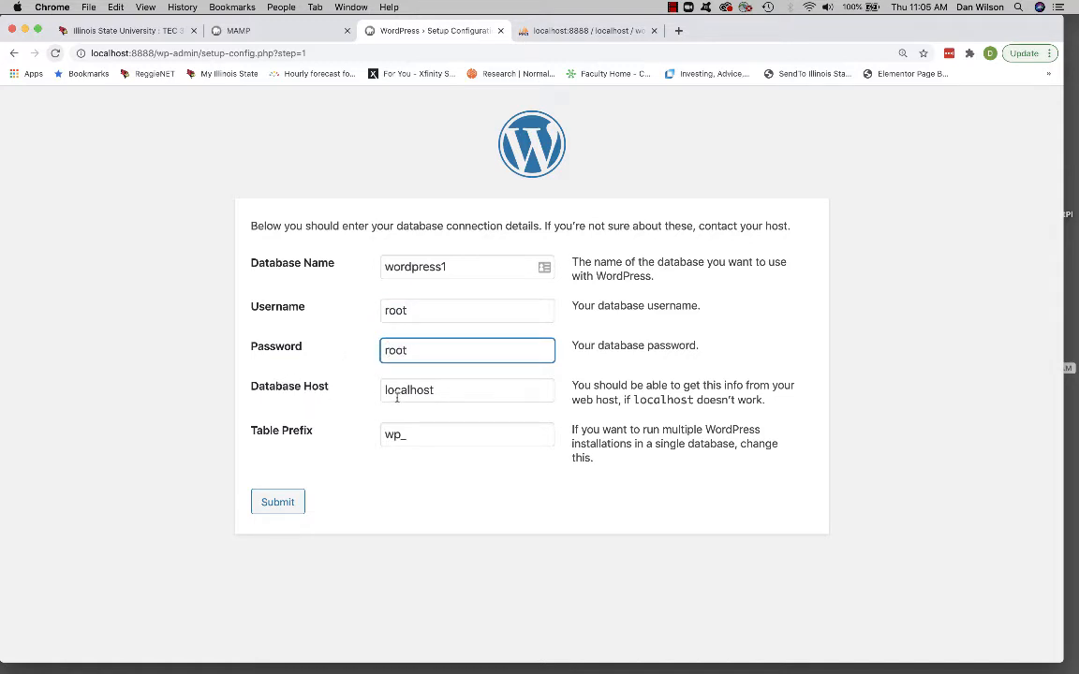
pyautogui.click(266, 502)
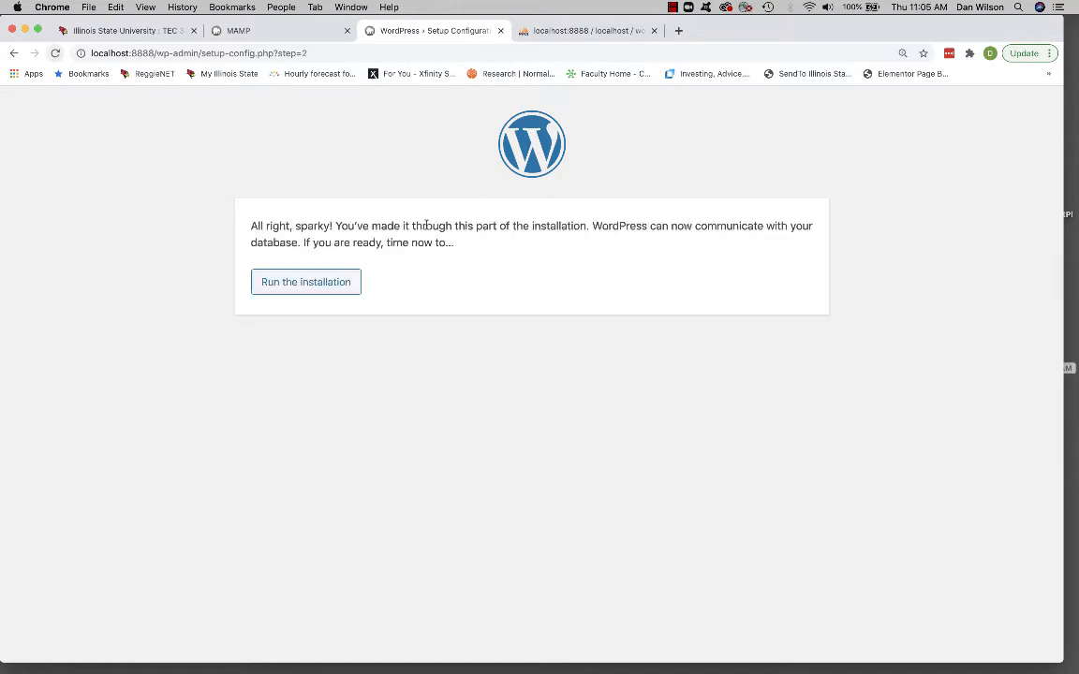
# - Run the WordPress installation and enter the site title Test Site and the username admin
pyautogui.click(287, 282)
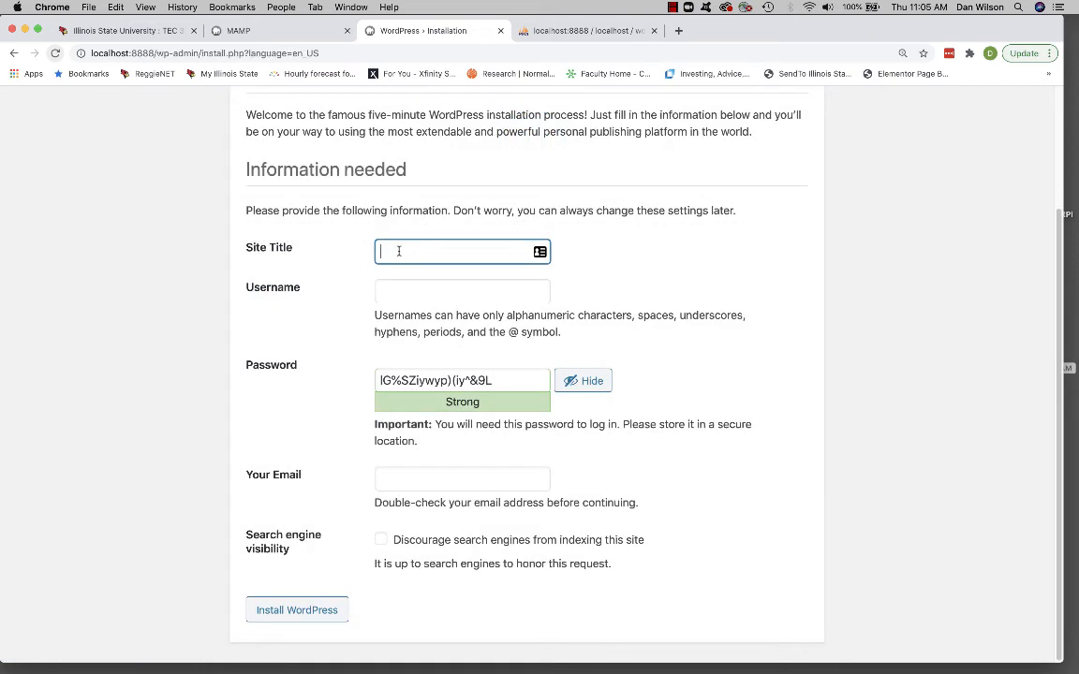
pyautogui.write('Test Site')
pyautogui.click(421, 289)
pyautogui.write('admin')
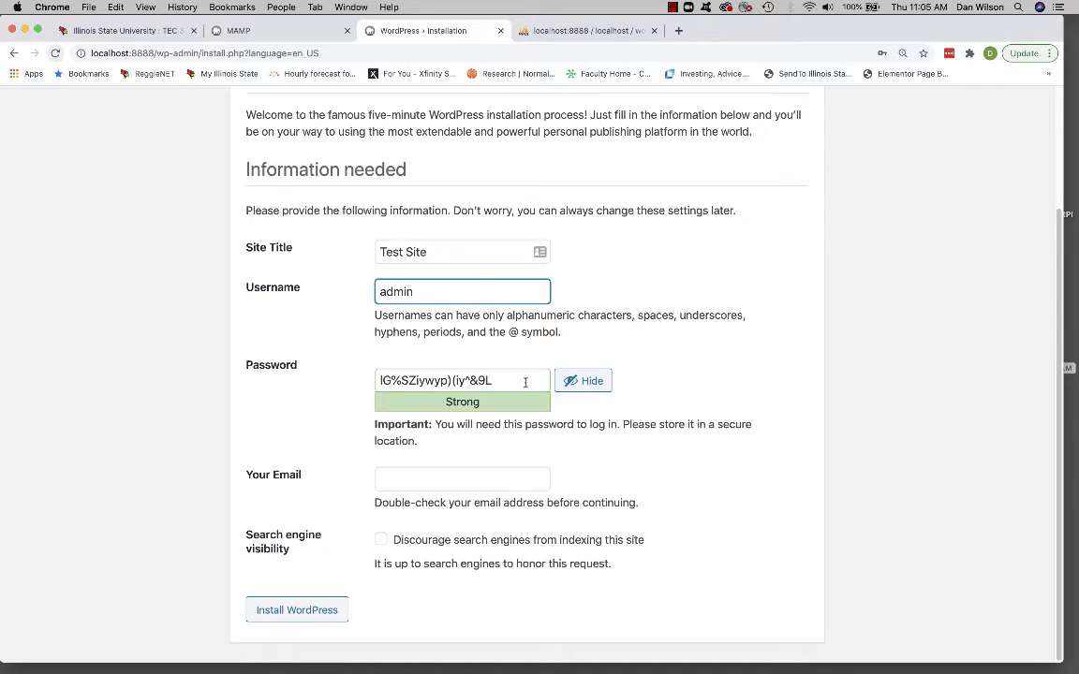
# - Replace the generated password with a custom account password and confirm the use of a weak password
pyautogui.moveTo(506, 380); pyautogui.dragTo(368, 379)
pyautogui.write('admin')
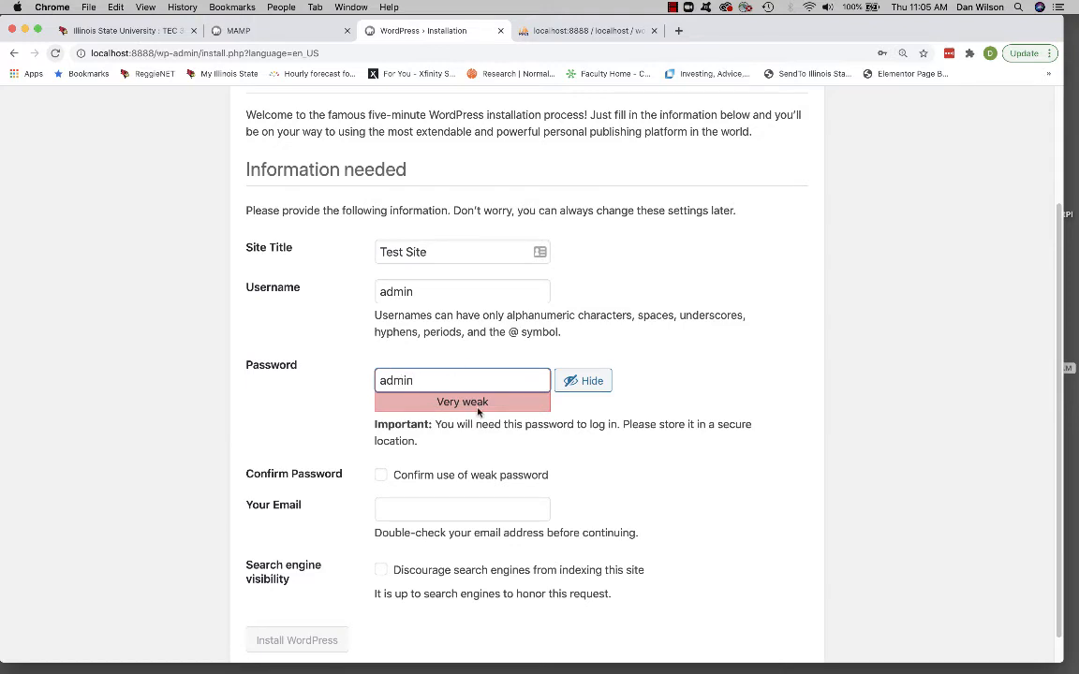
pyautogui.rightClick(378, 475)
pyautogui.click(381, 476)
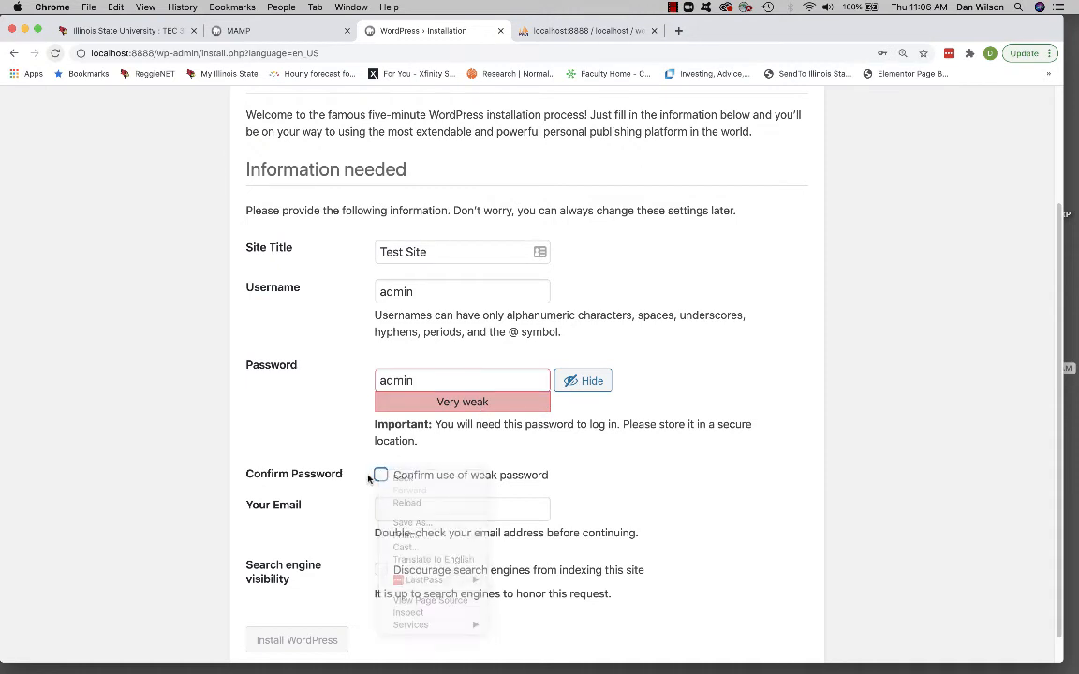
# - Fill in the administrator's email address and discourage search engines from indexing the site
pyautogui.scroll(-1, 659, 448)
pyautogui.click(531, 480)
pyautogui.click(478, 507)
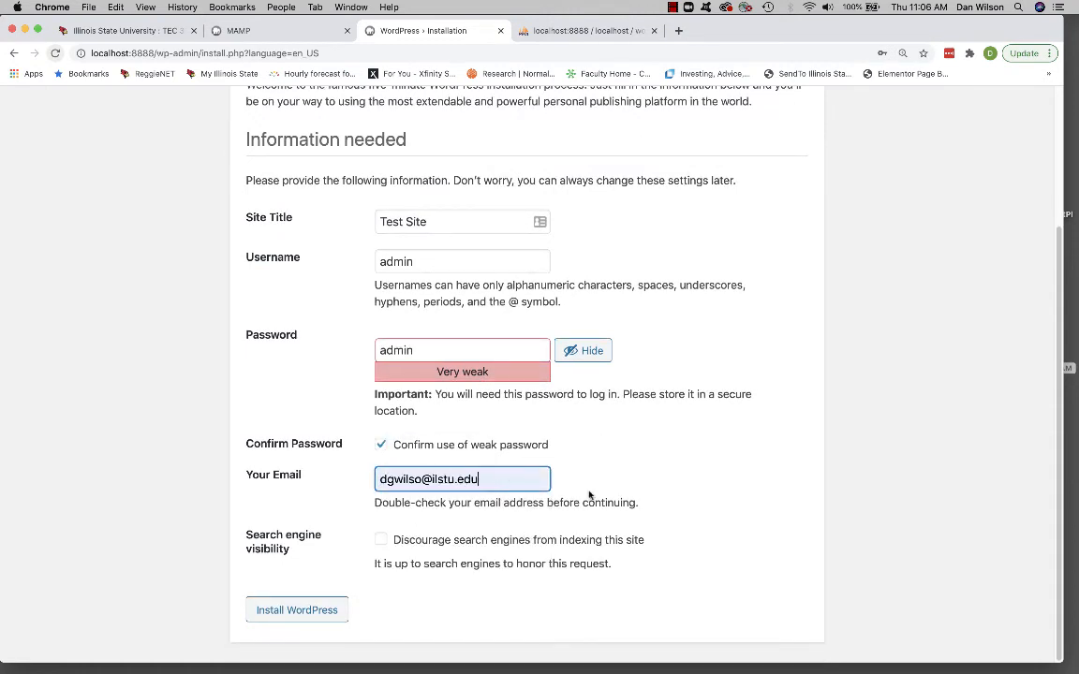
pyautogui.click(382, 541)
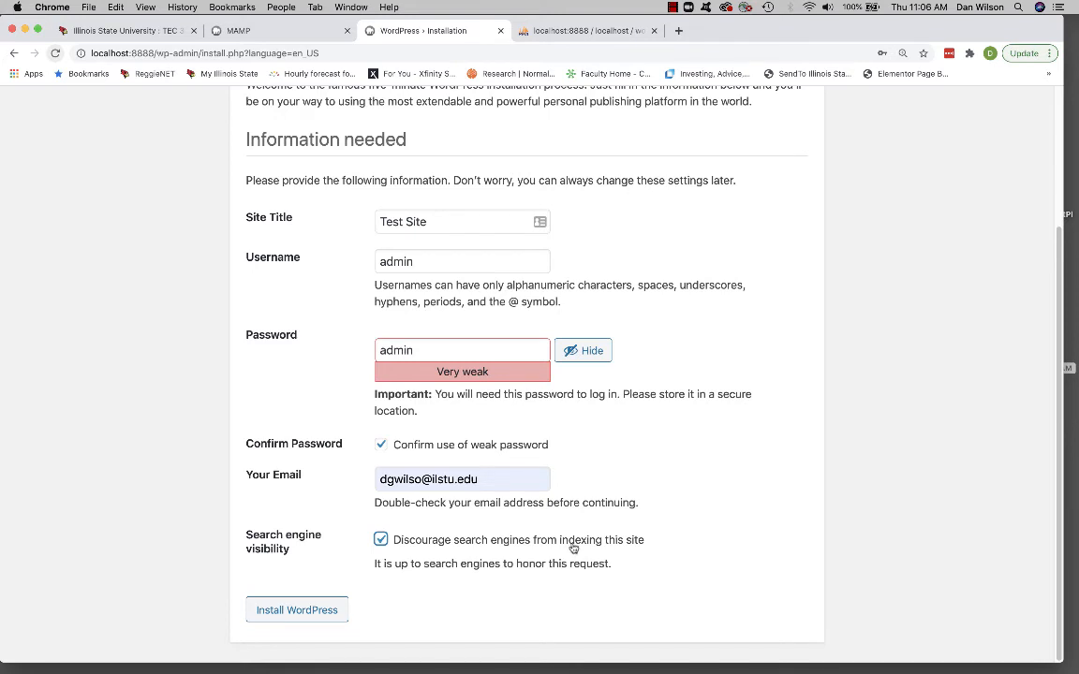
# - Install WordPress with the entered site information and continue to the login page
pyautogui.click(308, 616)
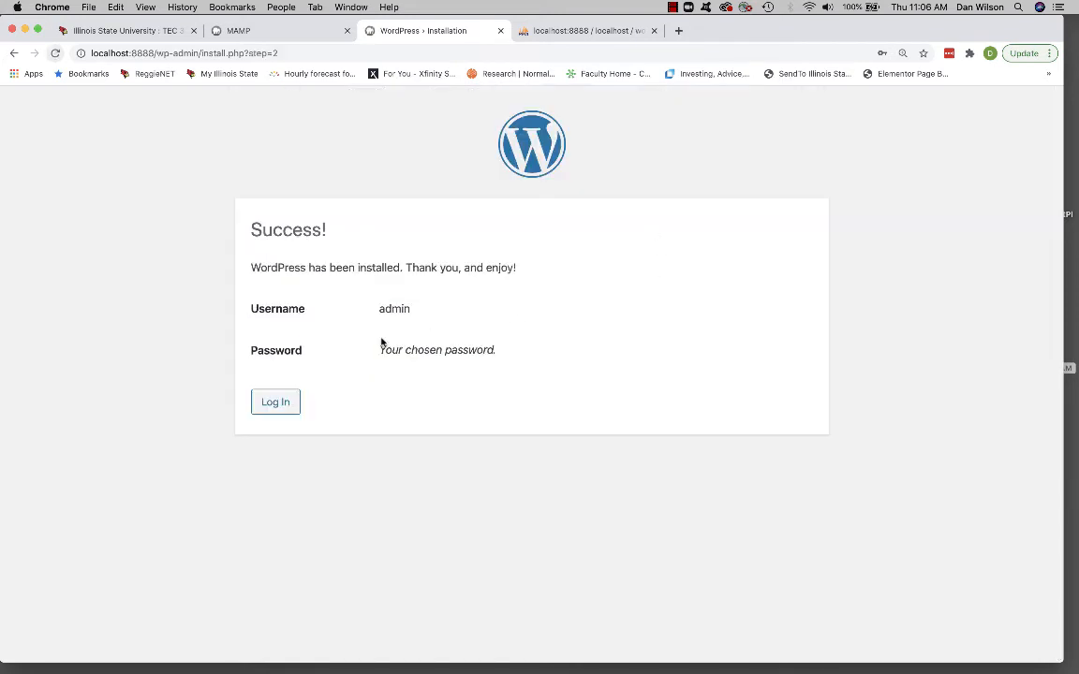
pyautogui.click(279, 405)
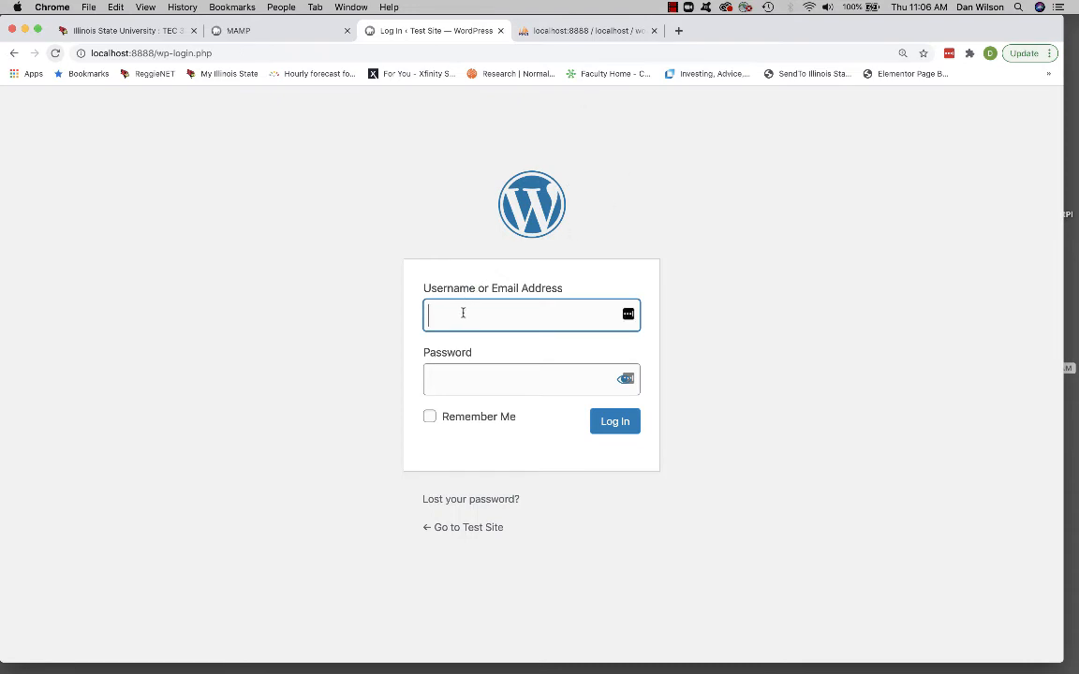
# - Log in to the new WordPress site with the username admin and the account password
pyautogui.write('admin')
pyautogui.press('Tab')
pyautogui.write('•••••')
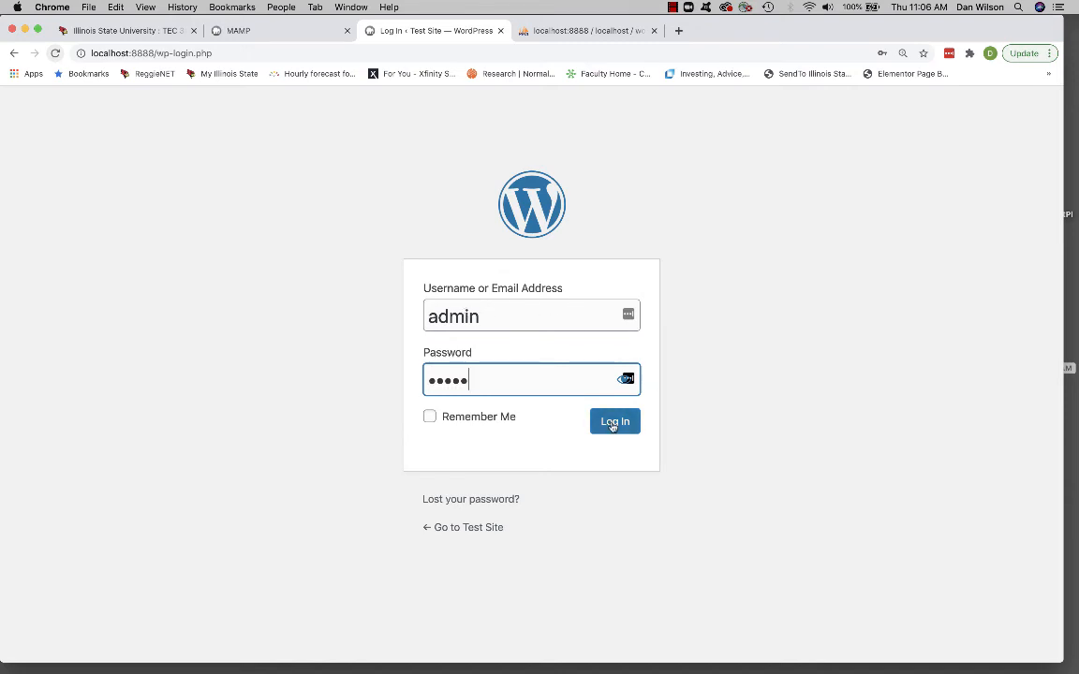
pyautogui.click(613, 423)
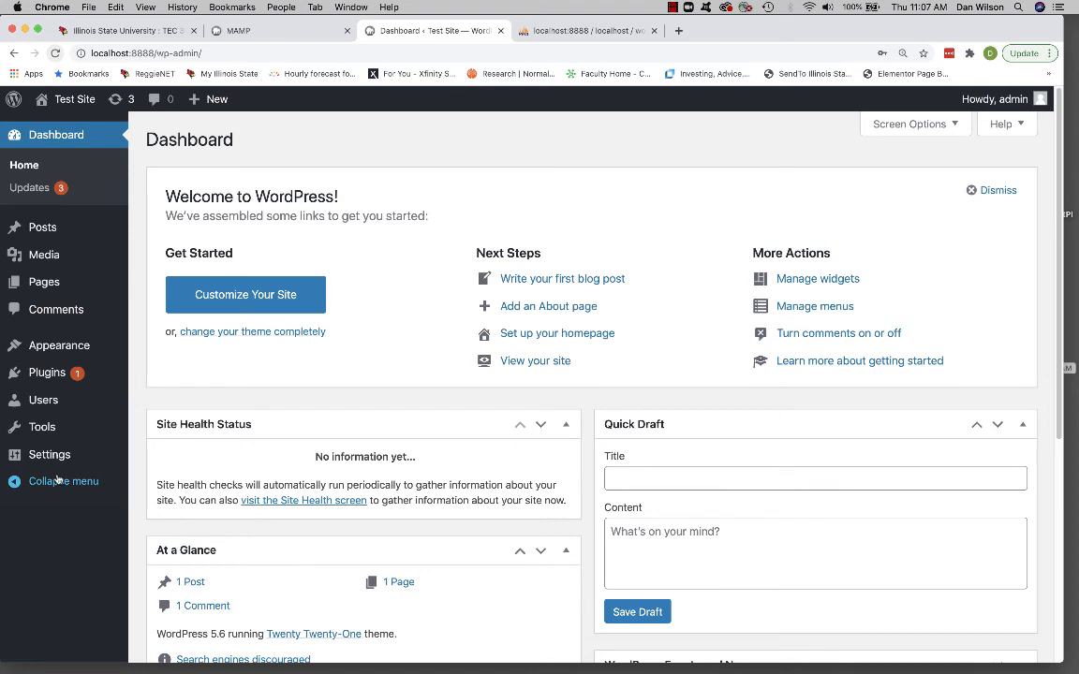
# - View the front end of Test Site and return to its dashboard
pyautogui.moveTo(66, 101)
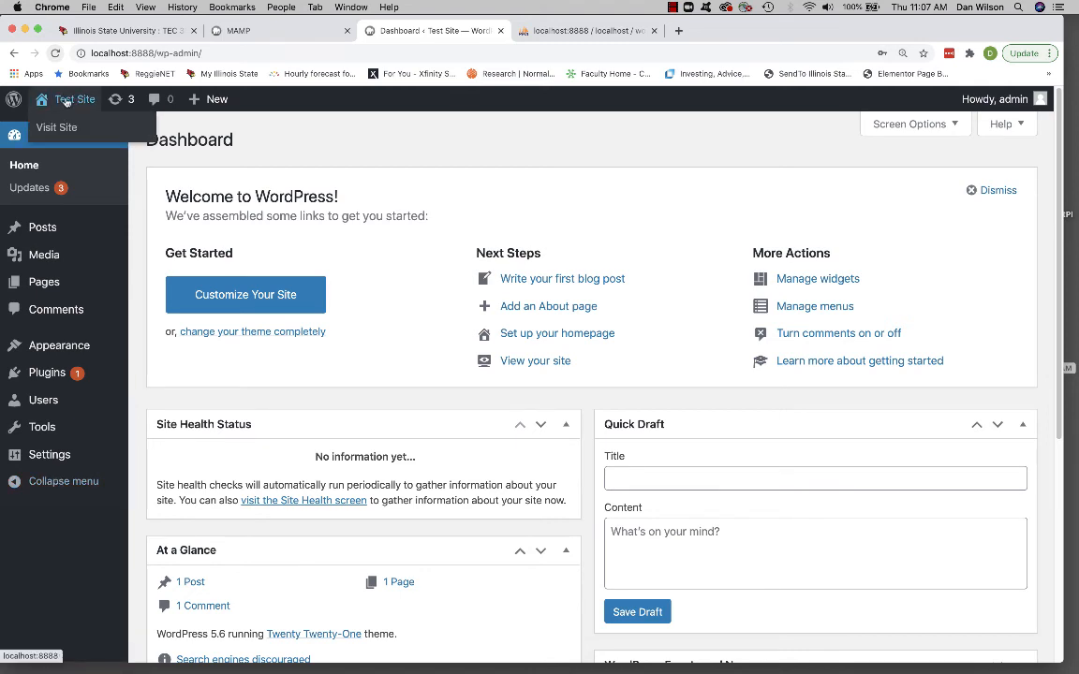
pyautogui.click(66, 101)
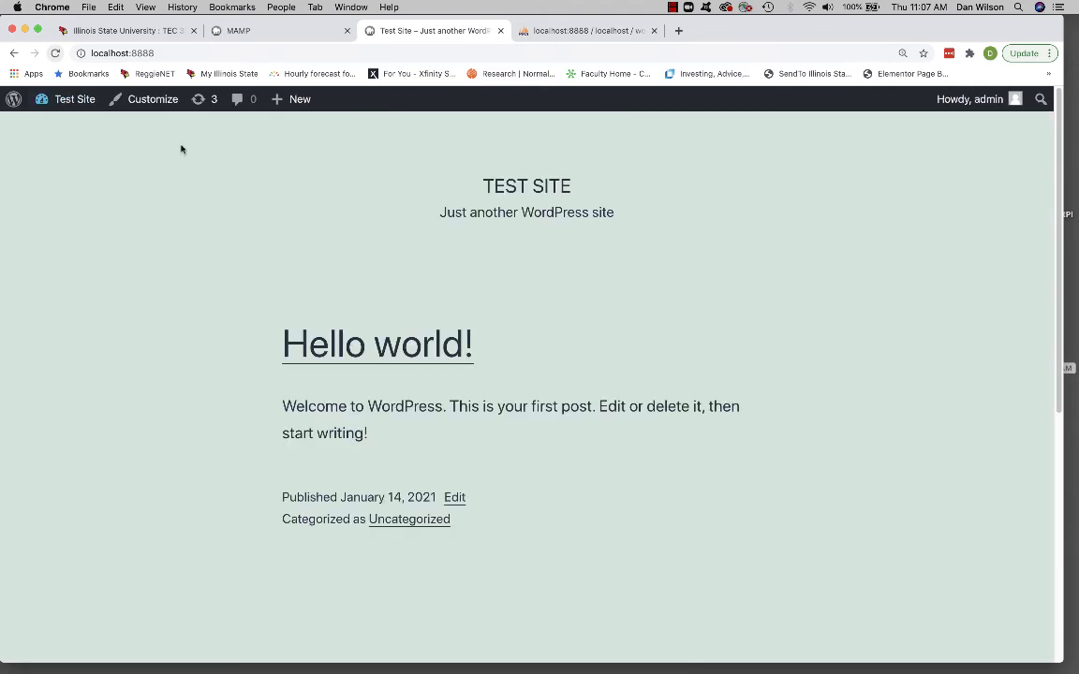
pyautogui.moveTo(66, 99)
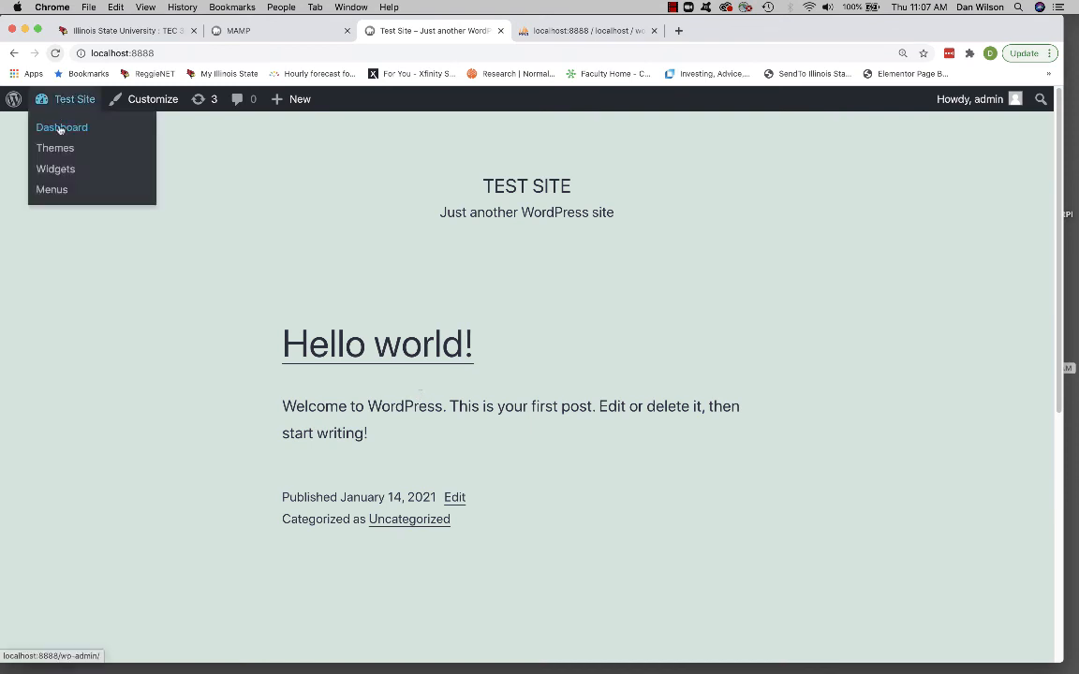
pyautogui.click(58, 131)
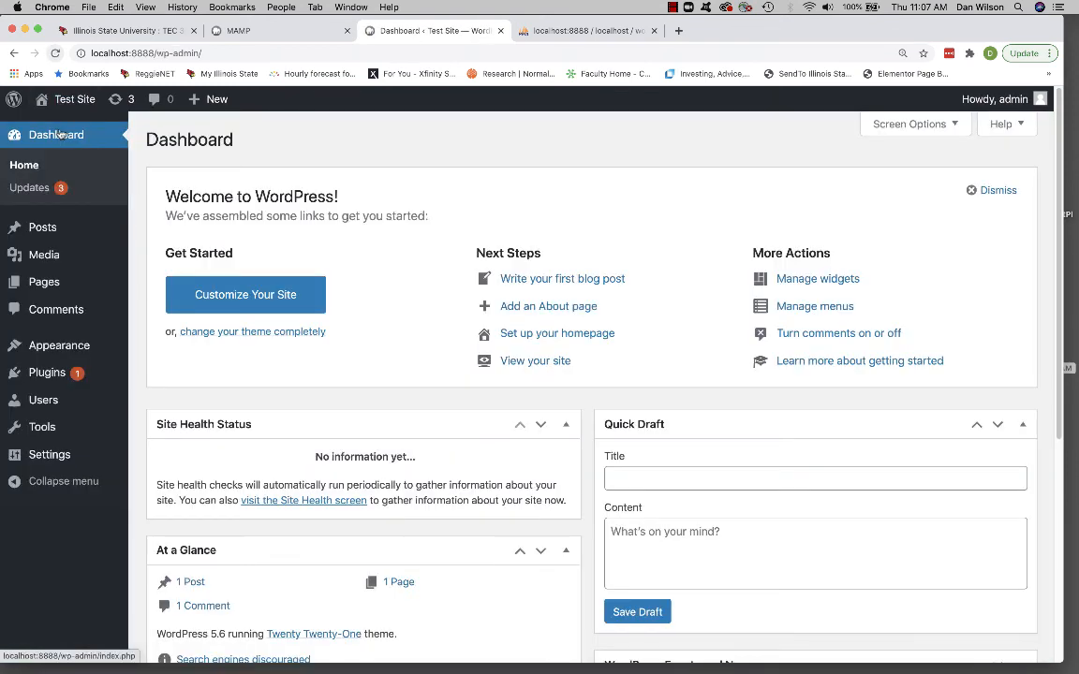